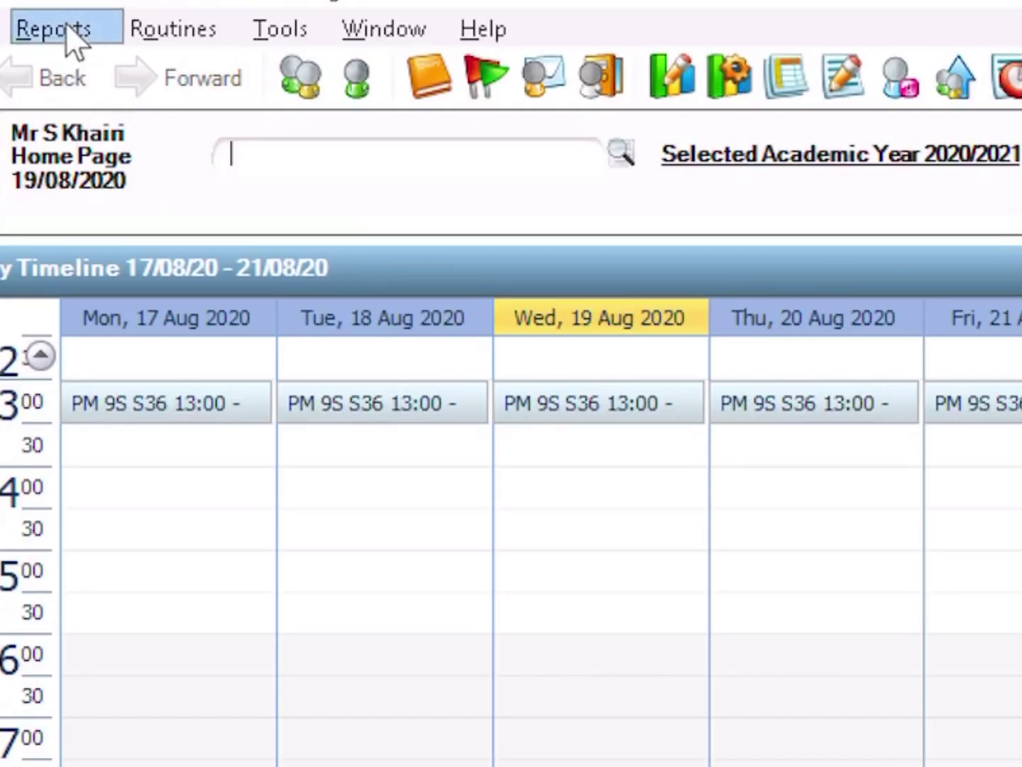
- Start a report import from Reports > Import, clearing the Restrictions error to reach the file chooser
left_click(67, 32)
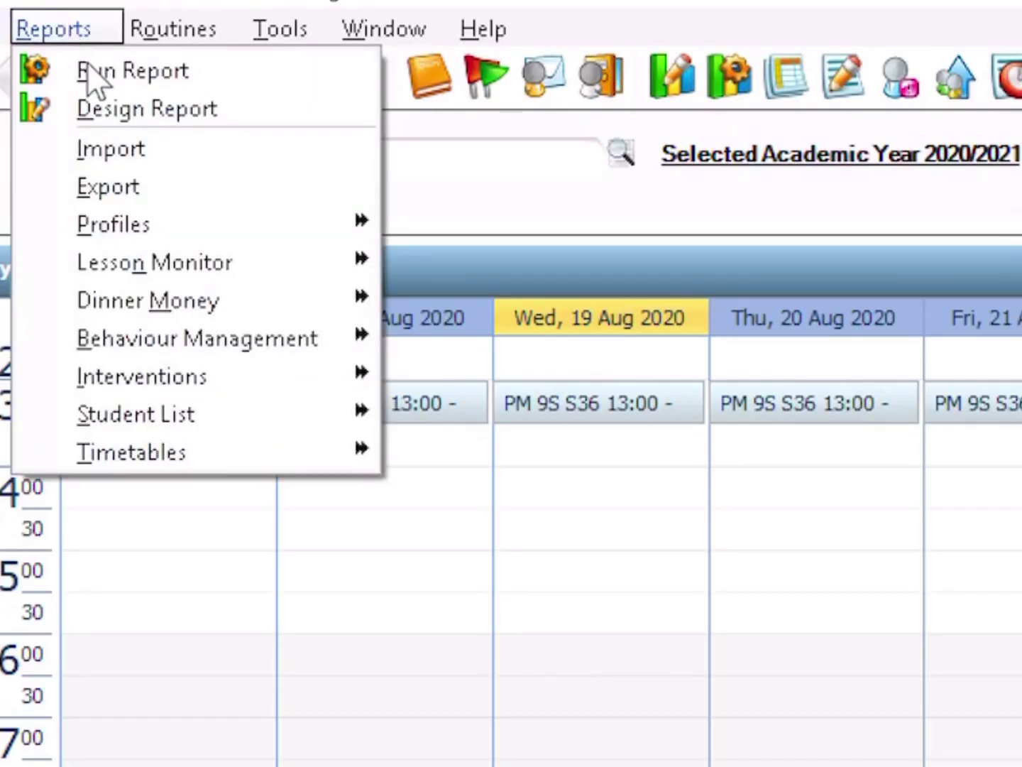
left_click(173, 157)
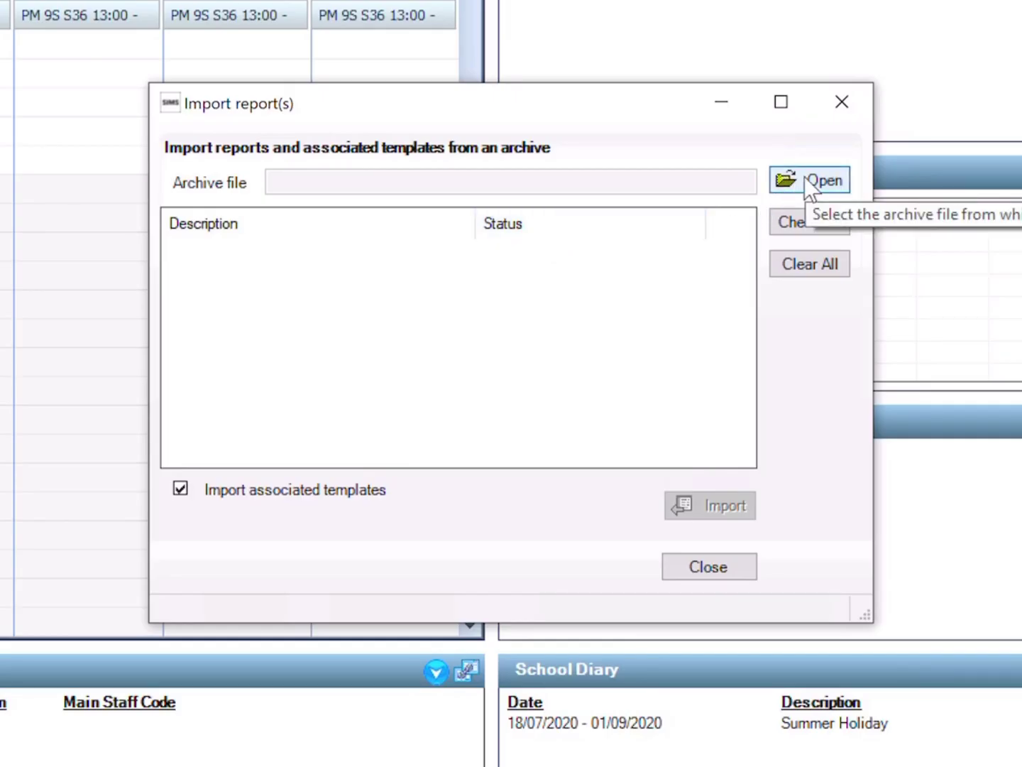
left_click(804, 176)
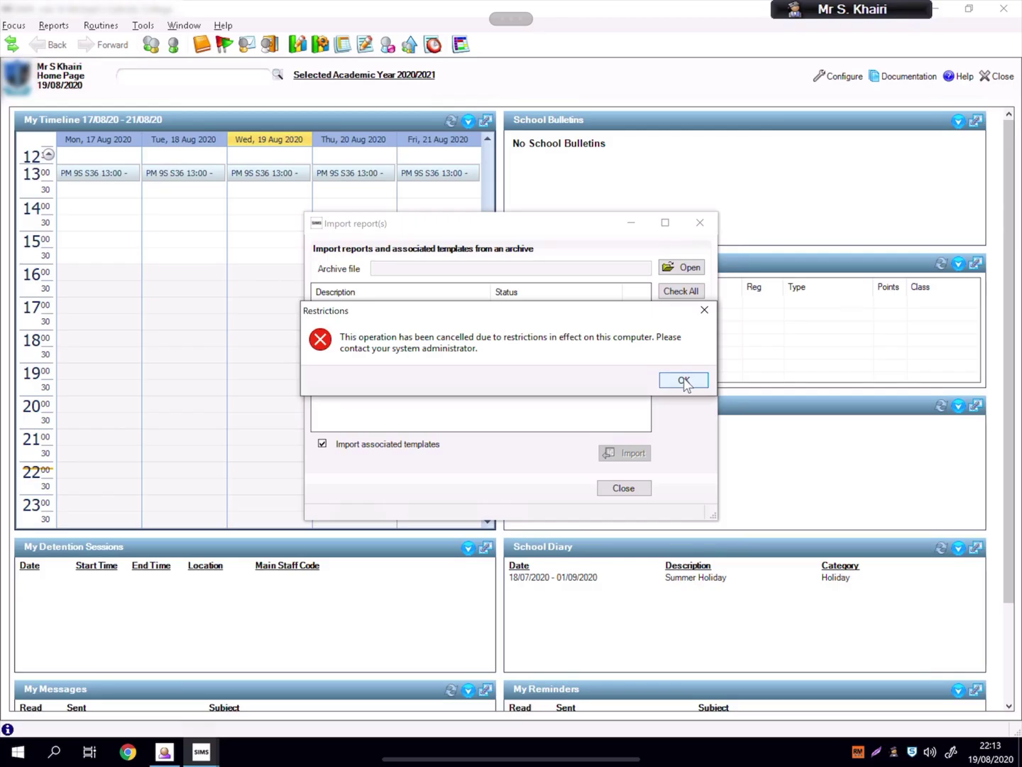
left_click(814, 377)
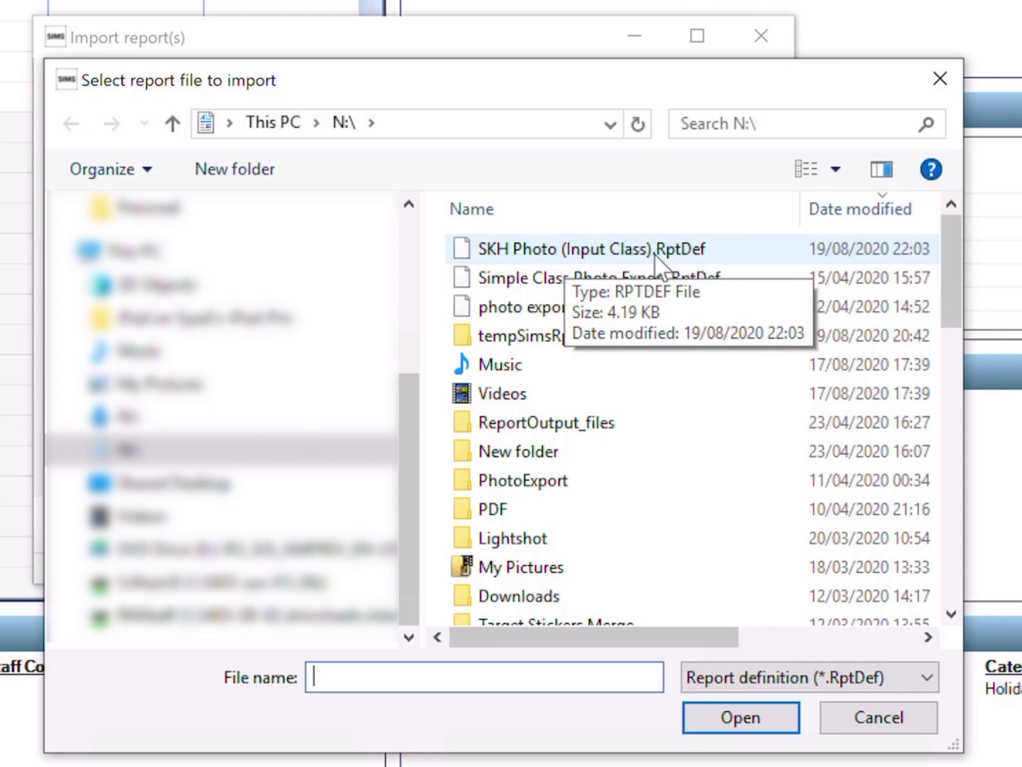
- Import the SKH Photo (Input Class).RptDef report file and close the import window
left_click(704, 253)
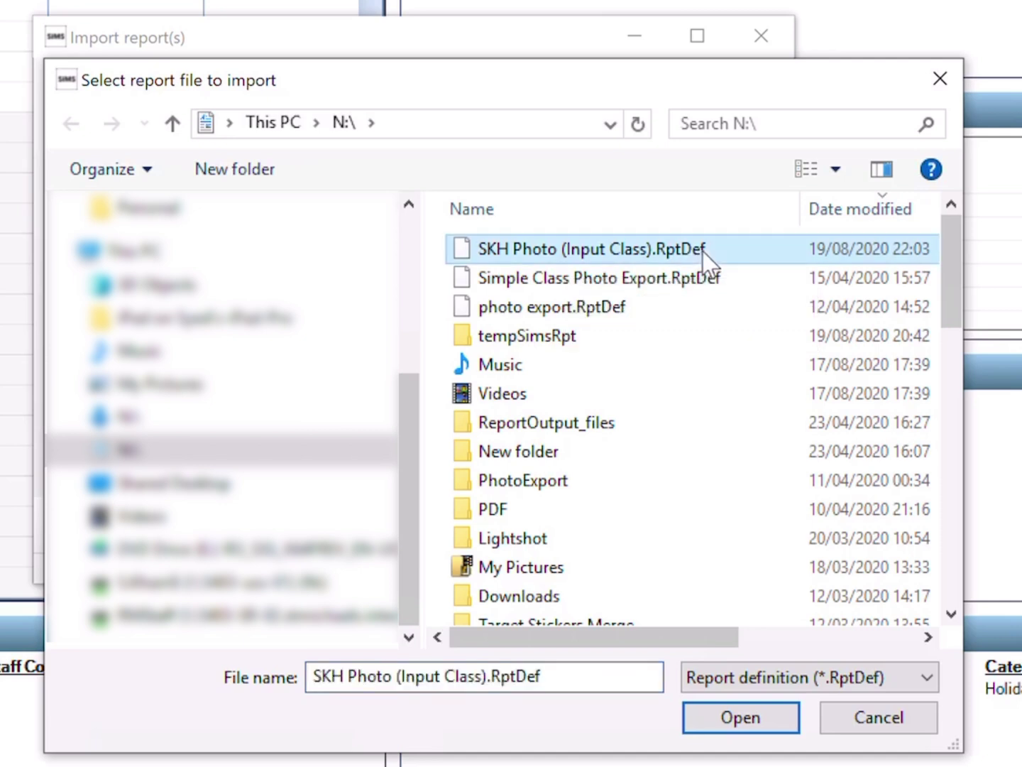
left_click(758, 716)
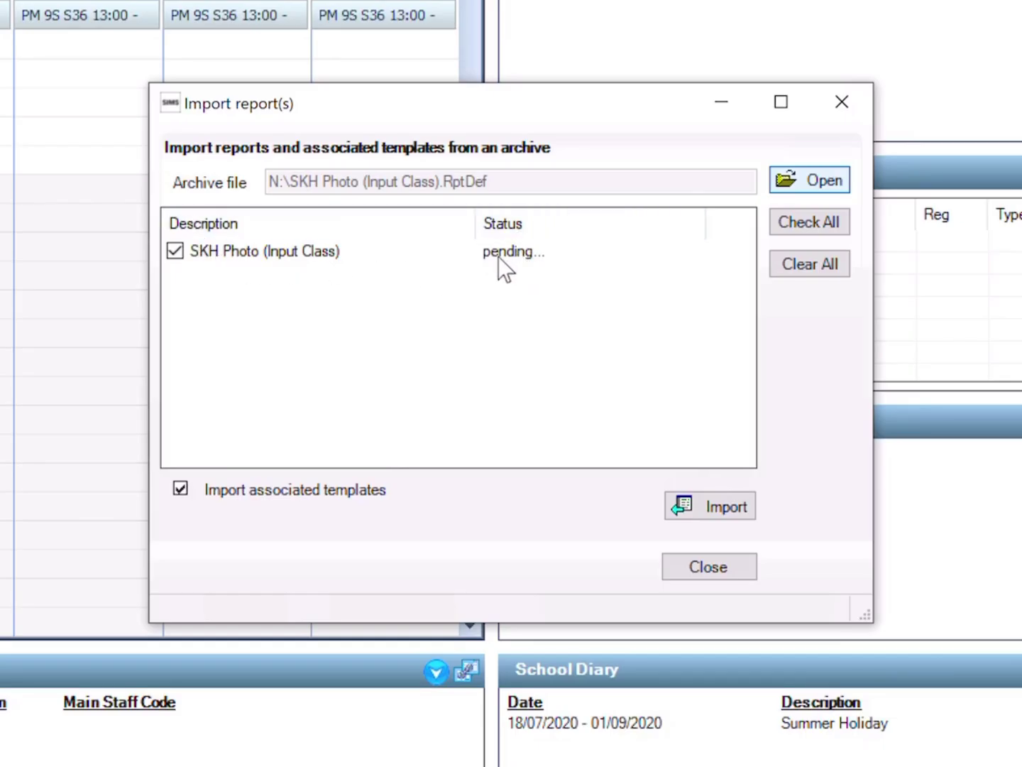
left_click(741, 507)
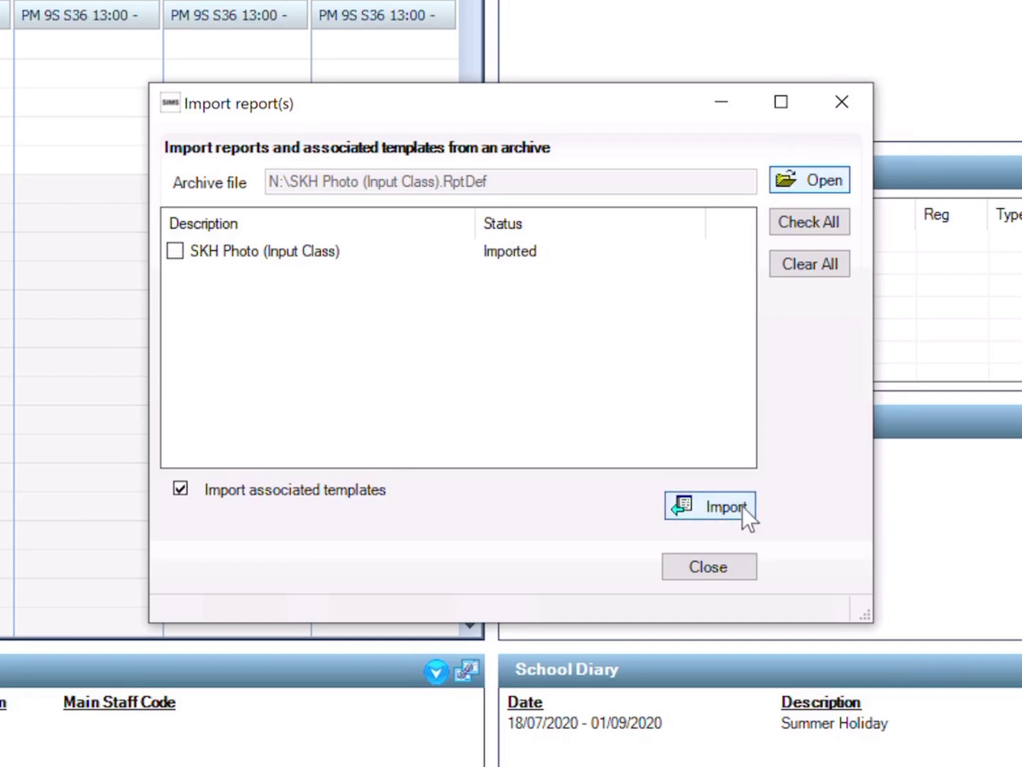
left_click(707, 568)
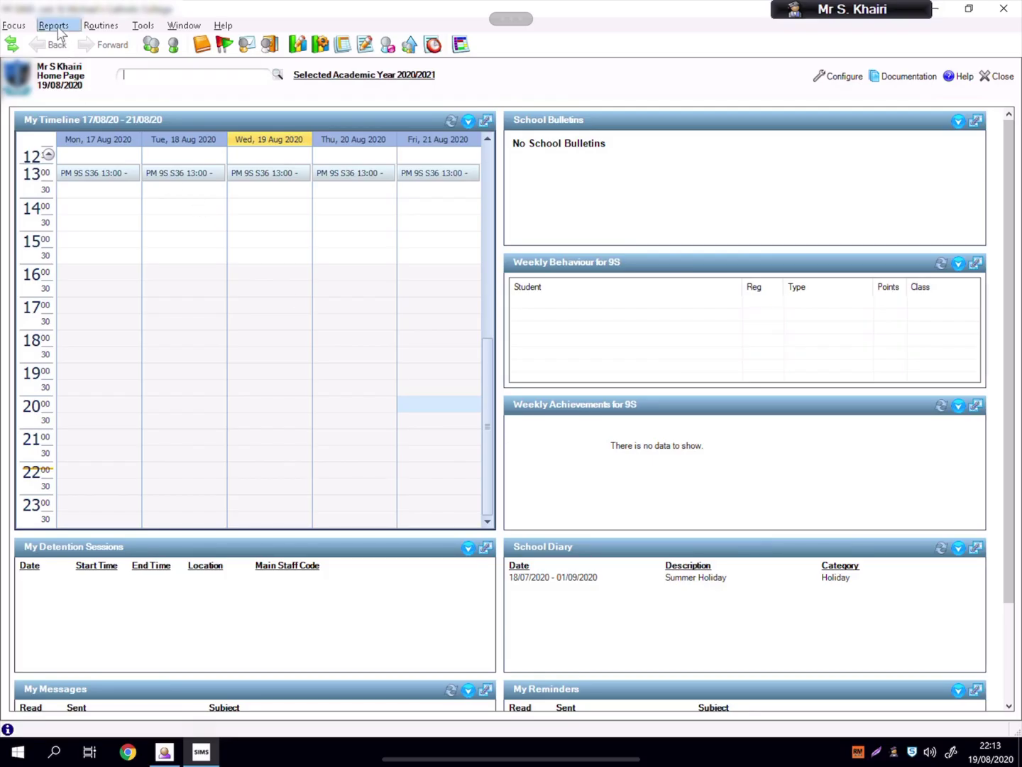
- Open Run Report and select SKH Photo (Input Class) under My Reports
left_click(59, 29)
left_click(68, 44)
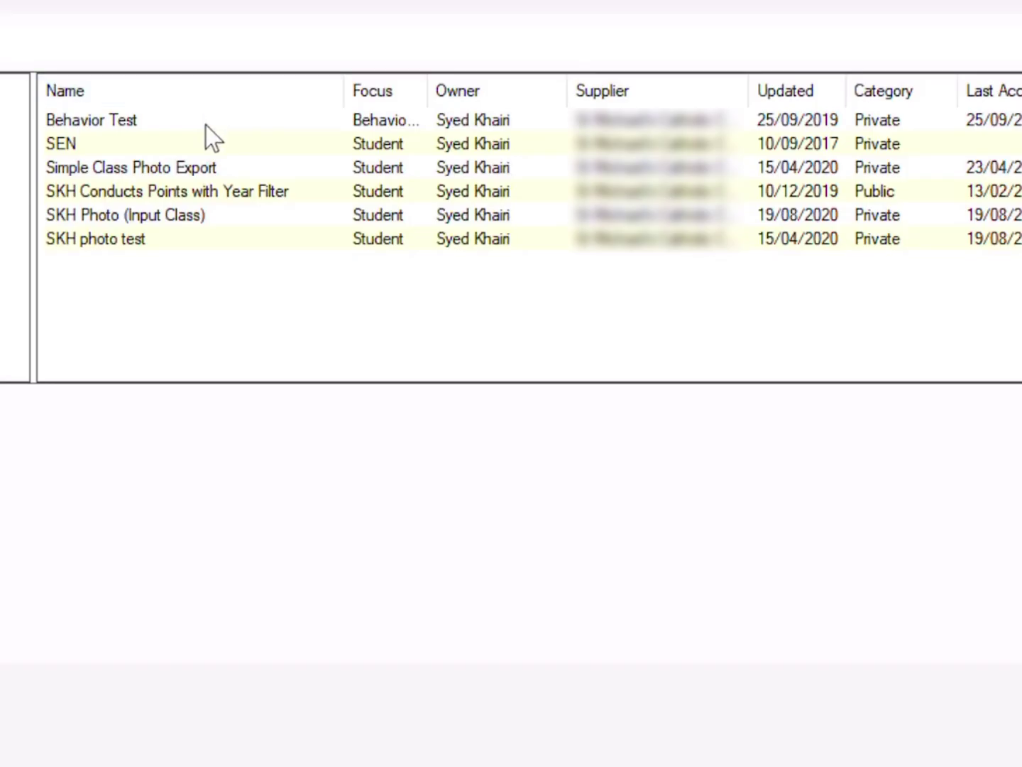
left_click(203, 215)
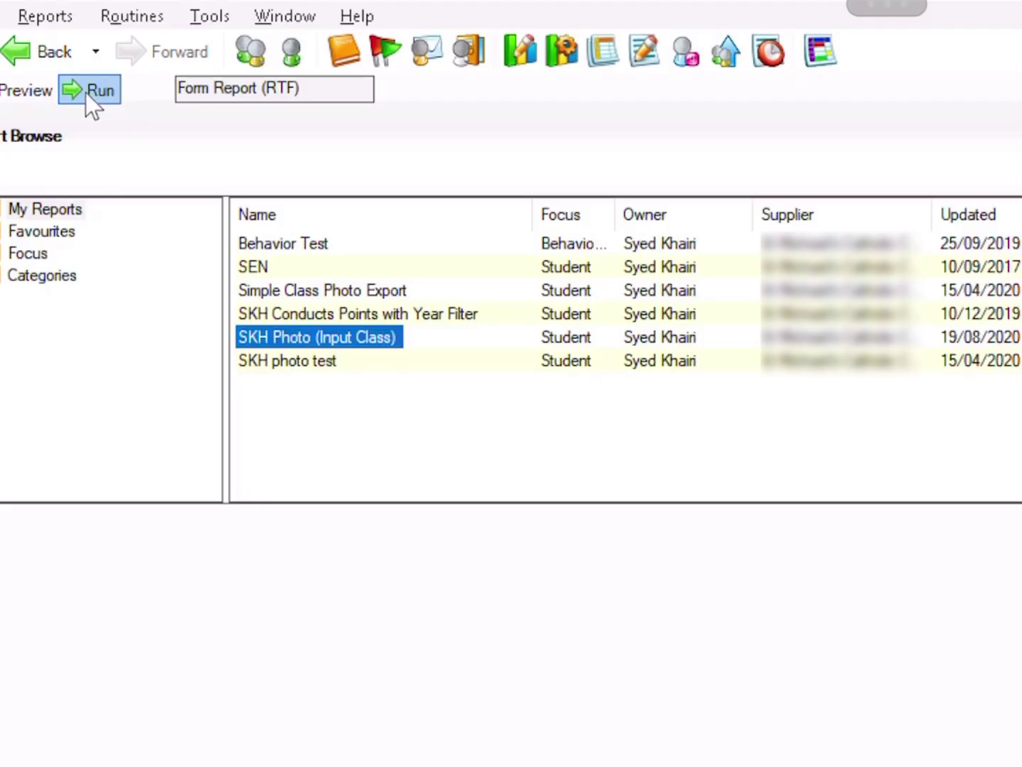
- Run the report and keep 14/09/2020 as the effective date
left_click(91, 91)
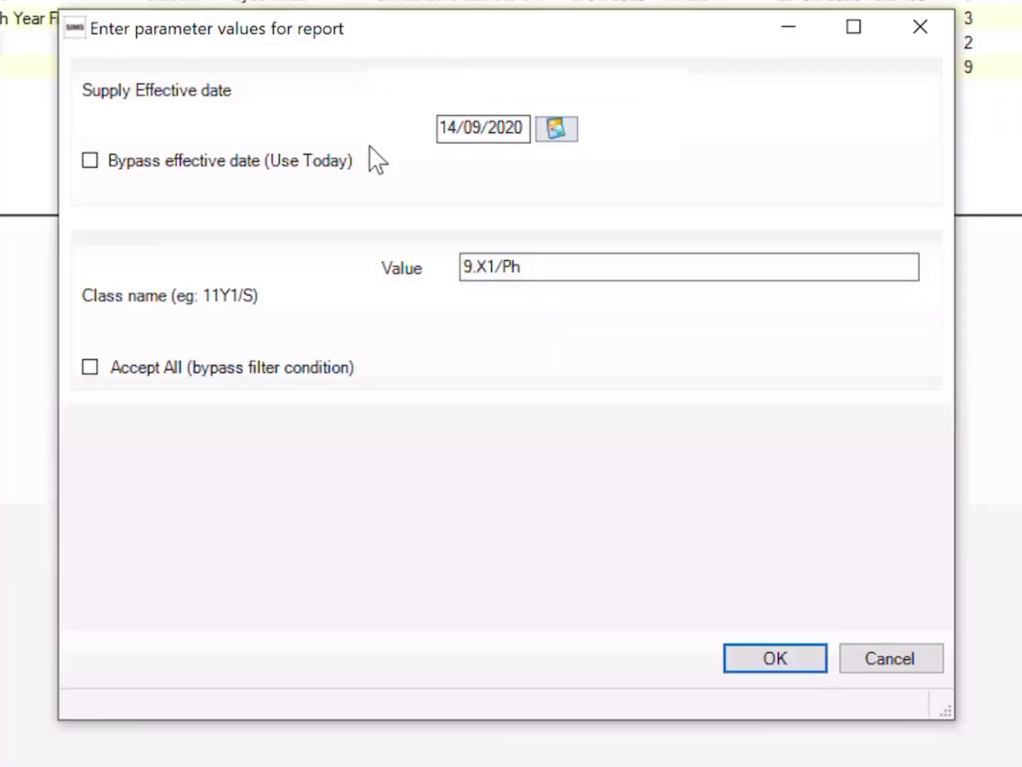
left_click(556, 129)
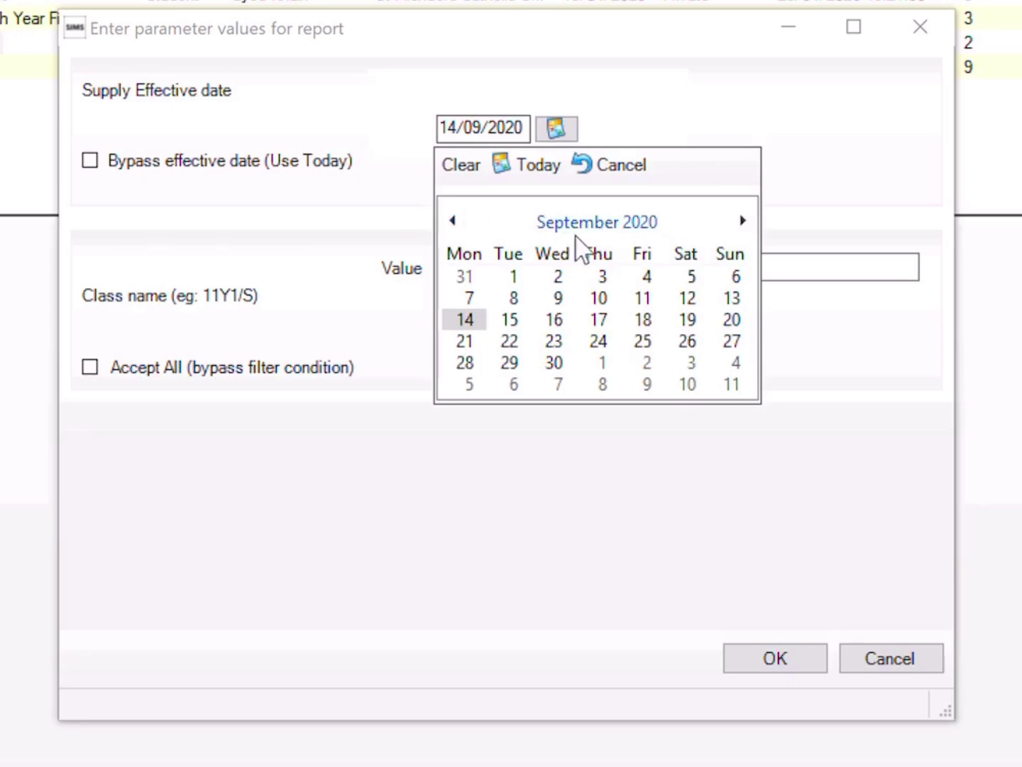
left_click(476, 320)
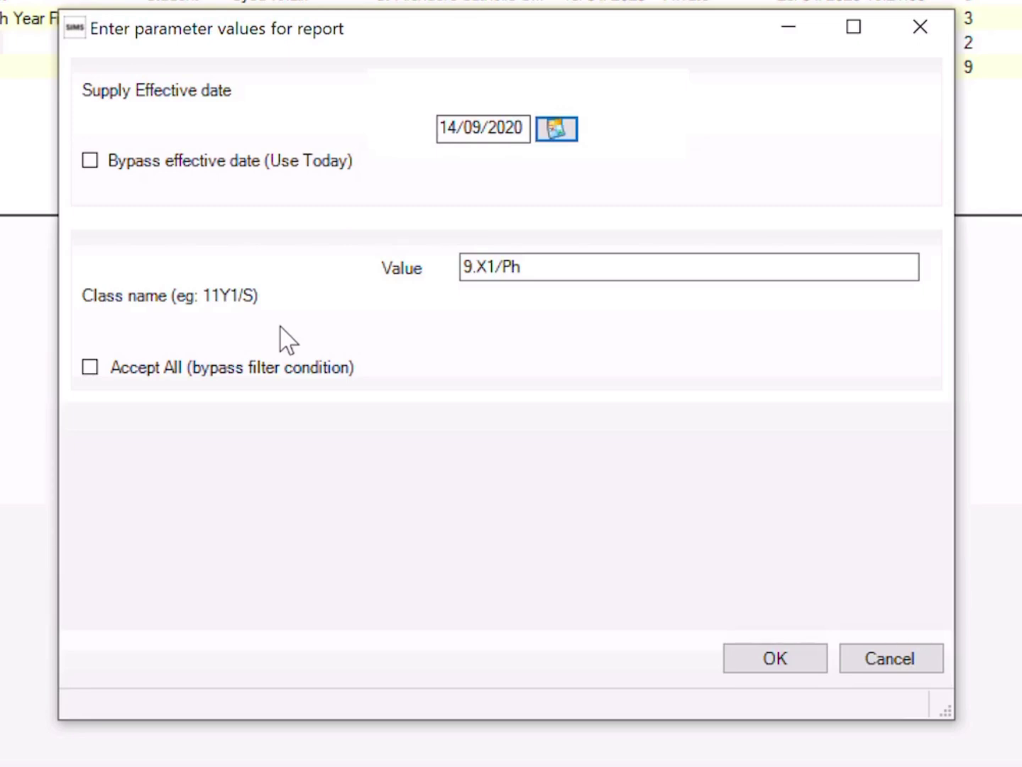
- Replace the class name 9.X1/Ph with 11Y1/S and run the report
left_click(559, 264)
double_click(559, 261)
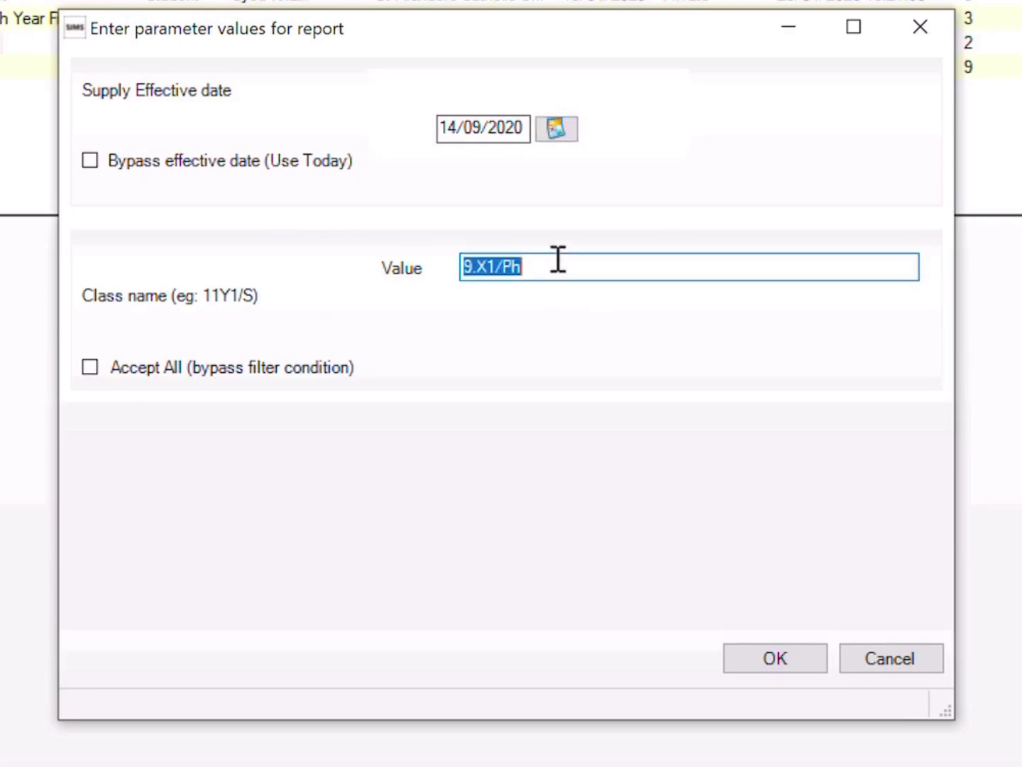
key("BackSpace")
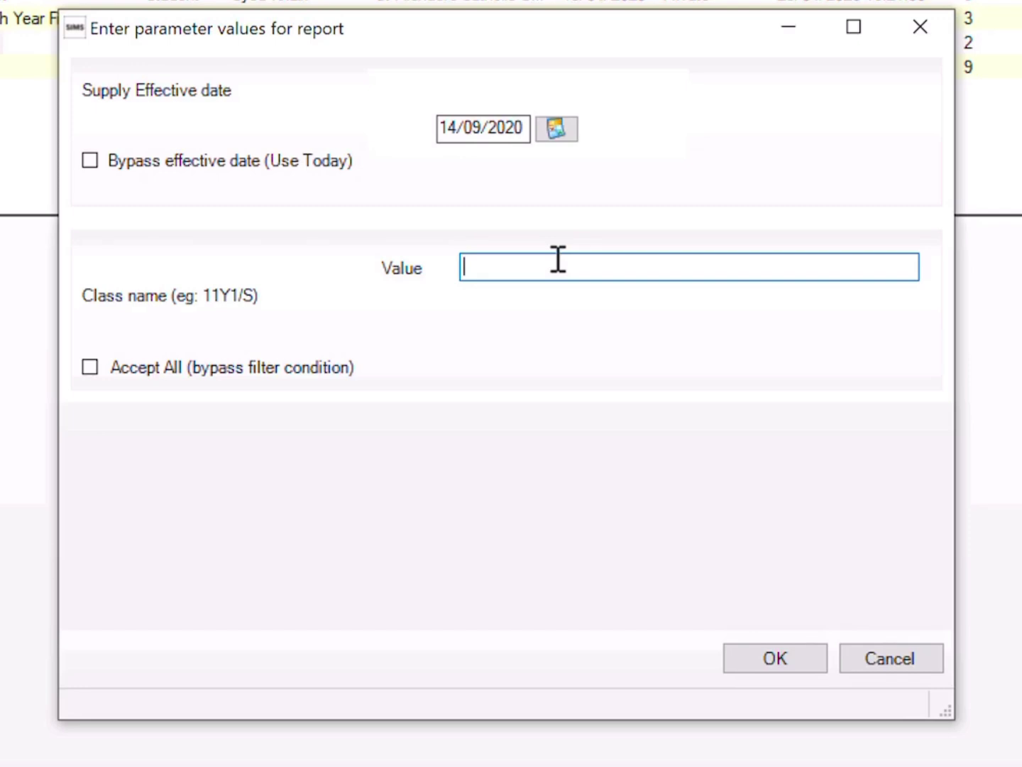
type("11Y1/S")
key("Return")
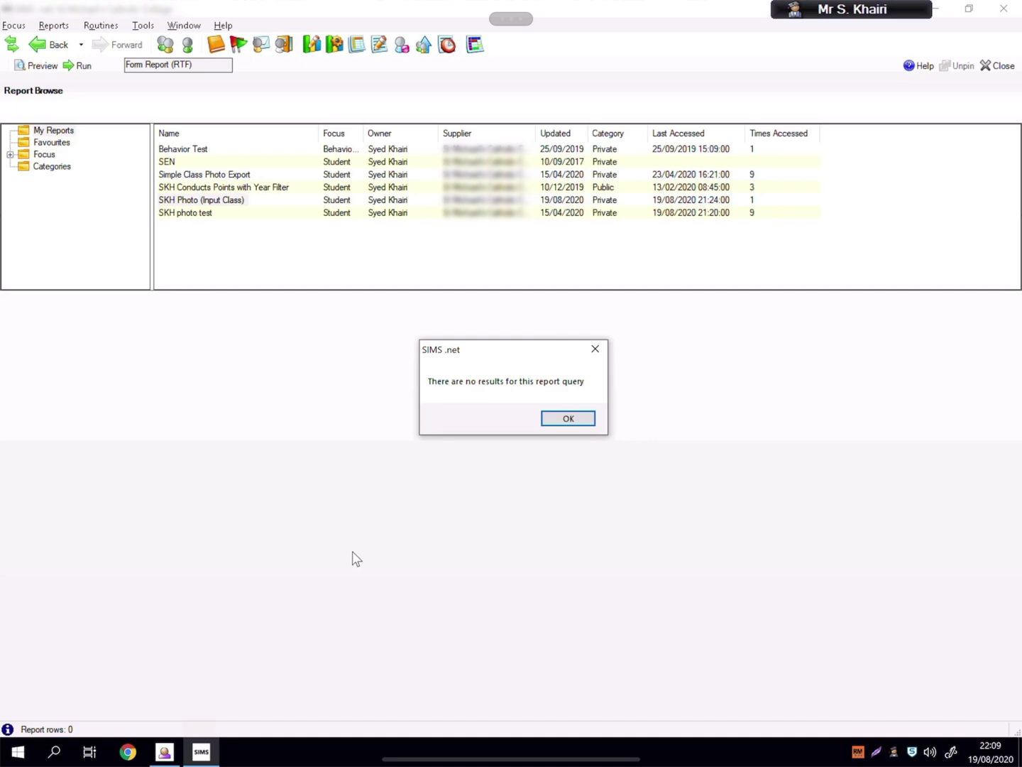
- Dismiss the no-results message and confirm the parameters to generate the RTF report
key("Return")
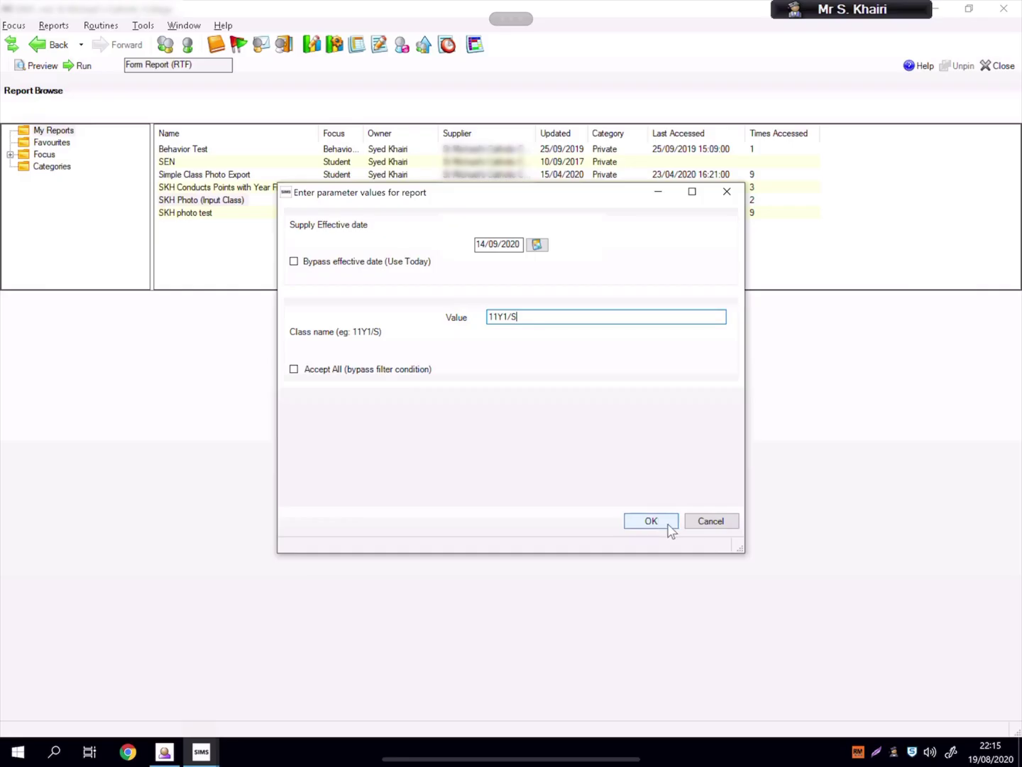
left_click(651, 520)
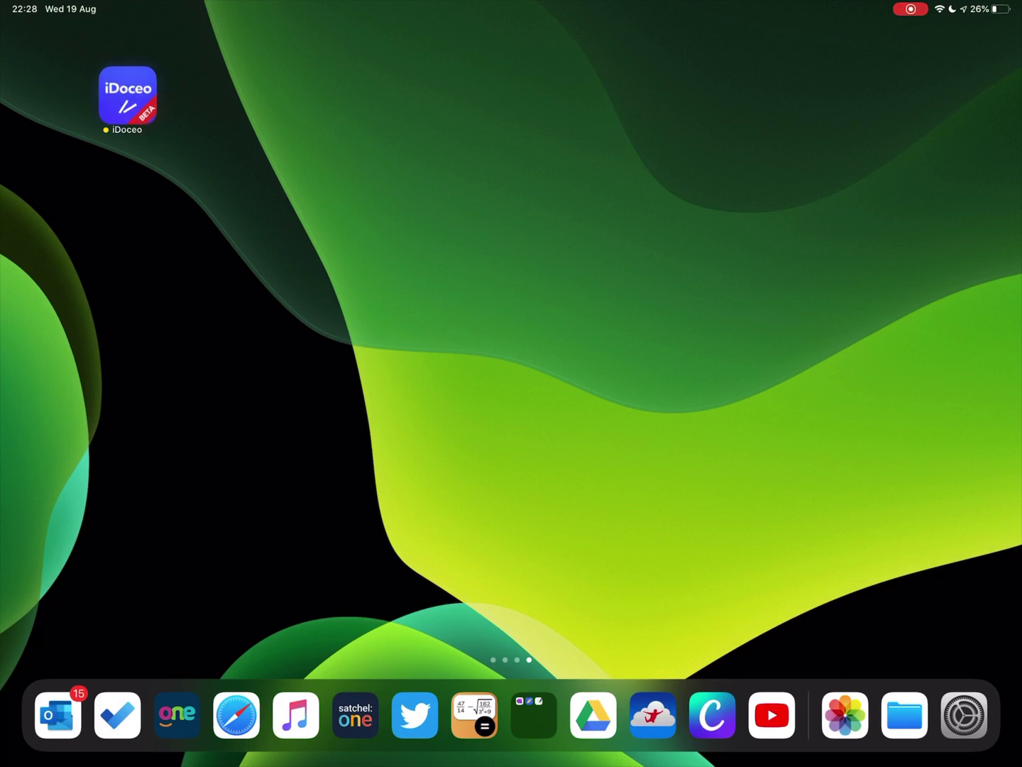
- Launch iDoceo, open 7A Class, check its Summary, then return to the seating plan
left_click(128, 93)
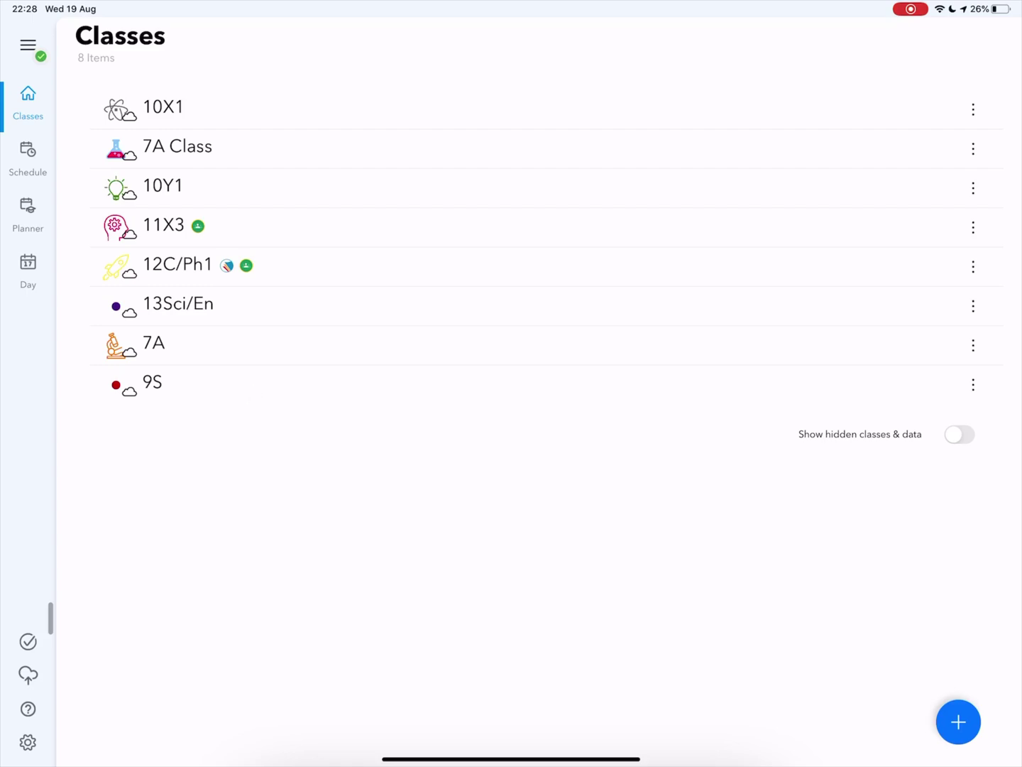
left_click(196, 149)
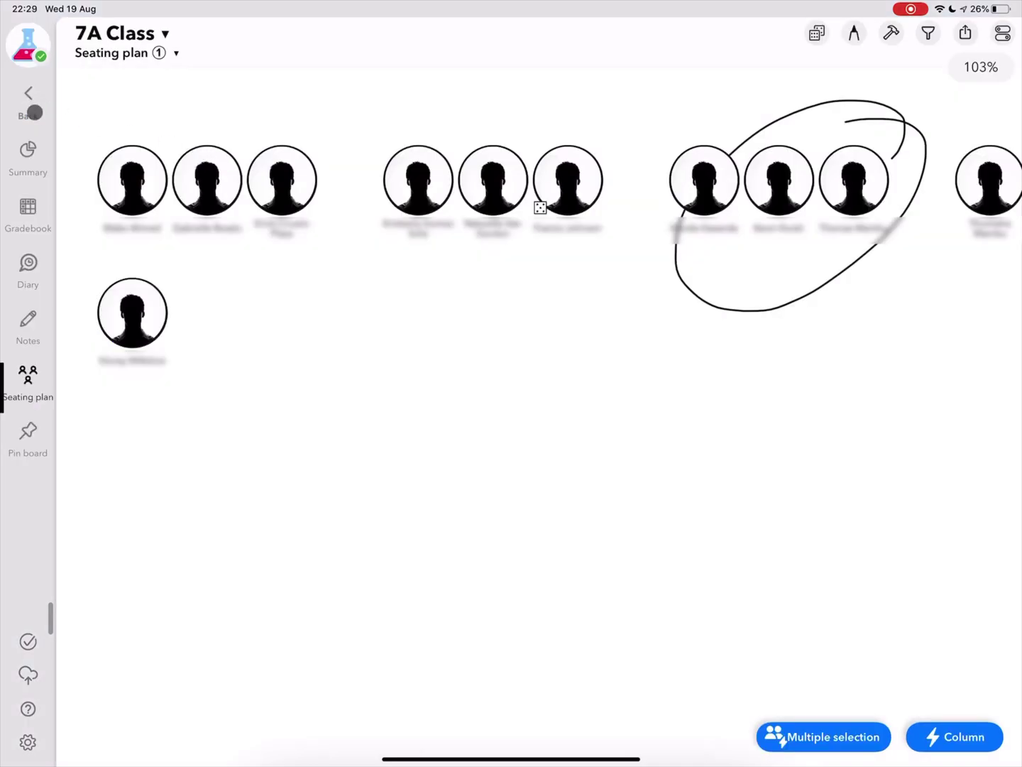
left_click(33, 160)
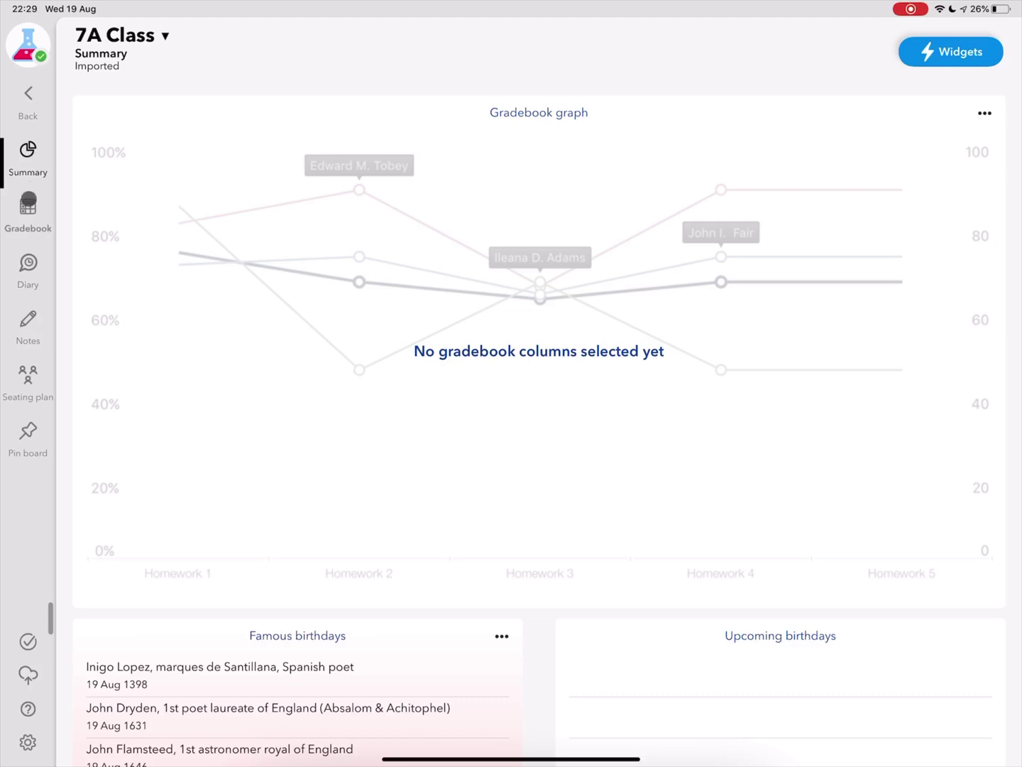
left_click(30, 391)
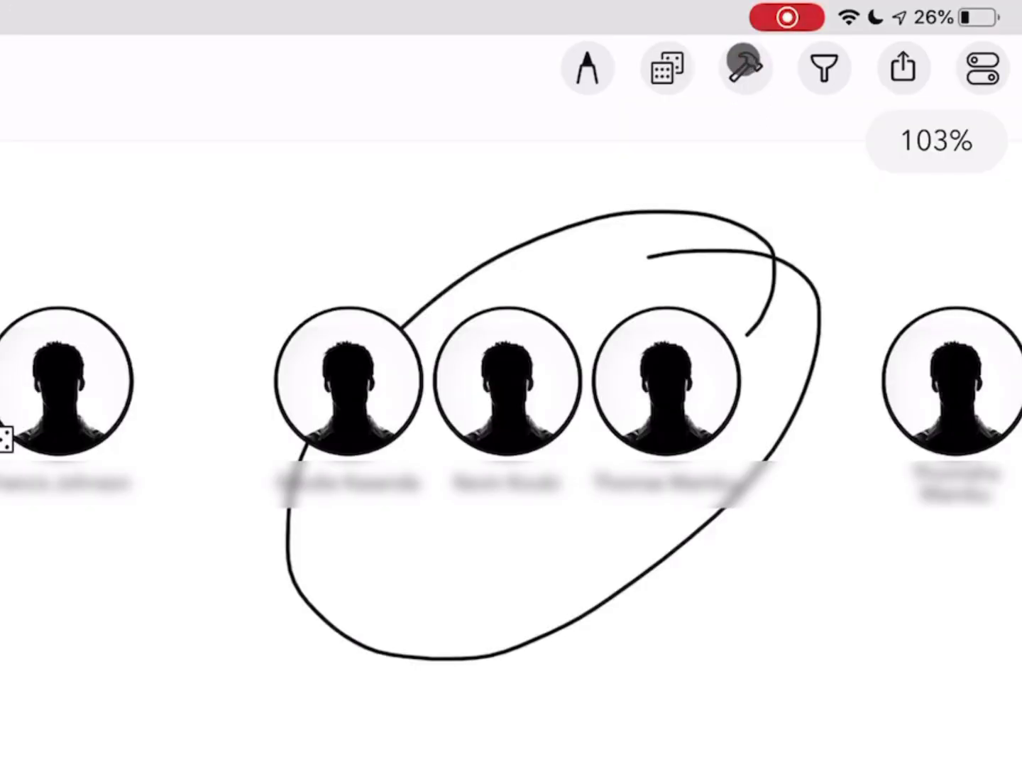
- Start an Import RTF file from Tools and browse to the Google Drive file list
left_click(746, 68)
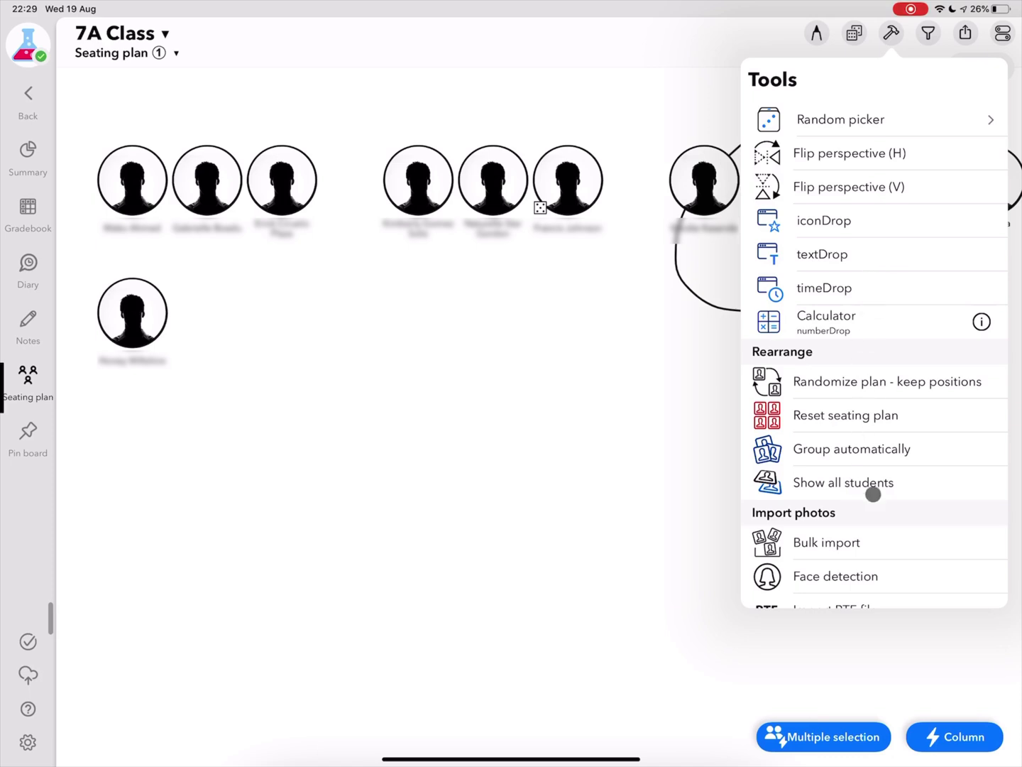
scroll(872, 495, "down", 3)
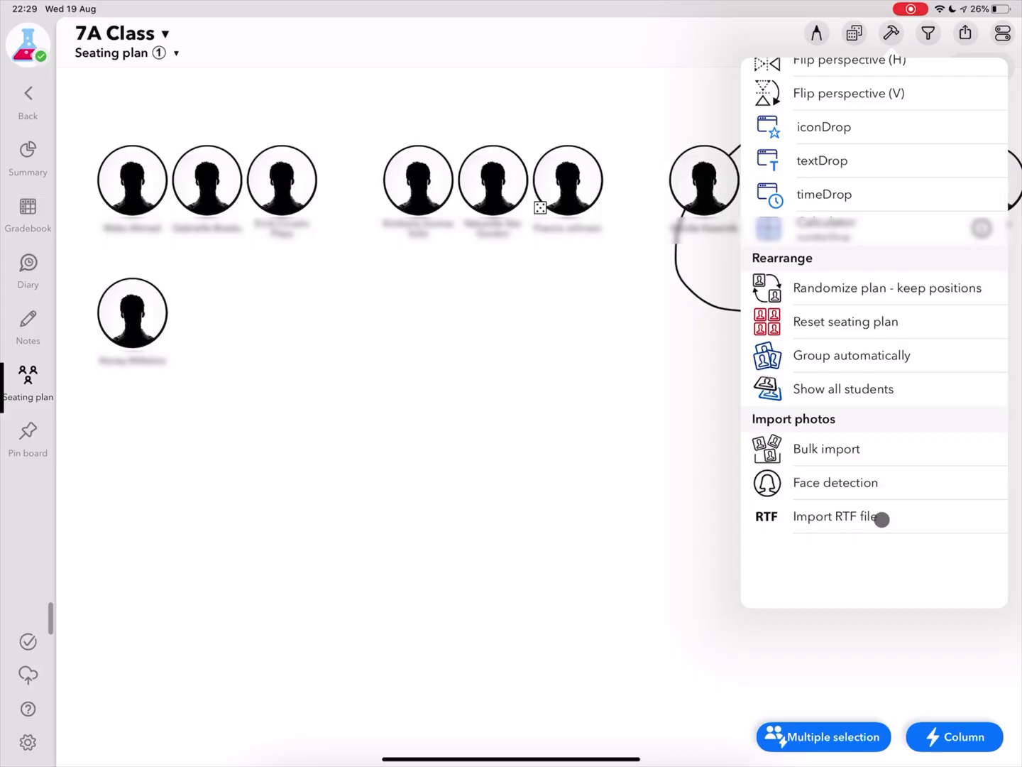
left_click(744, 438)
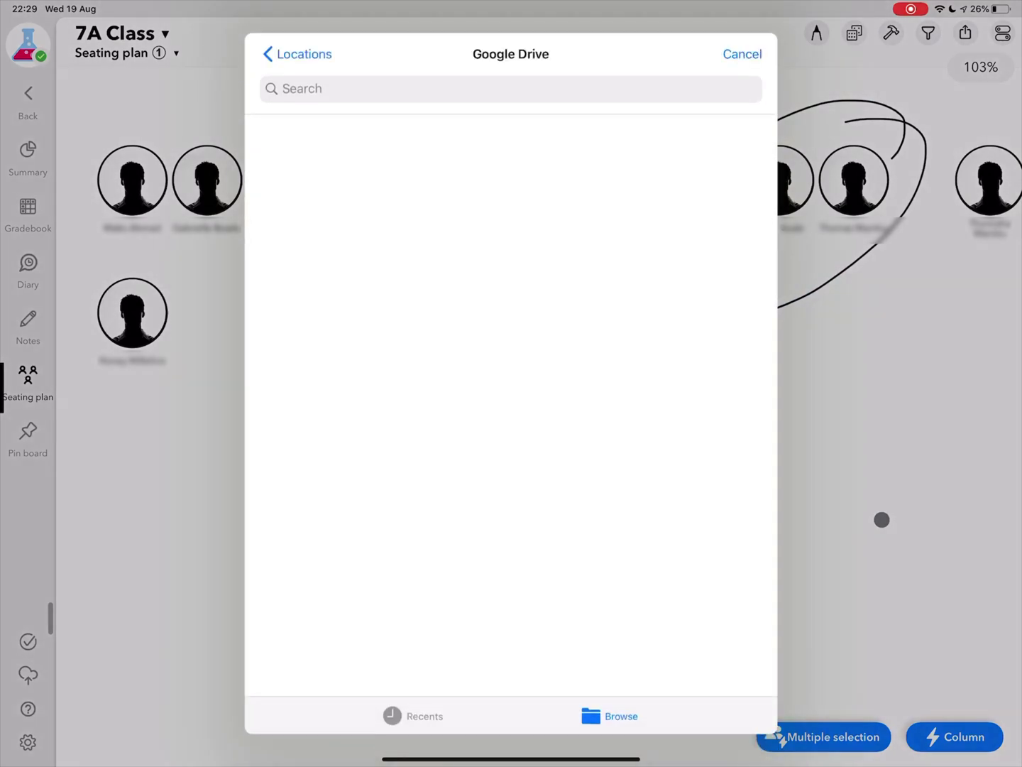
left_click(592, 714)
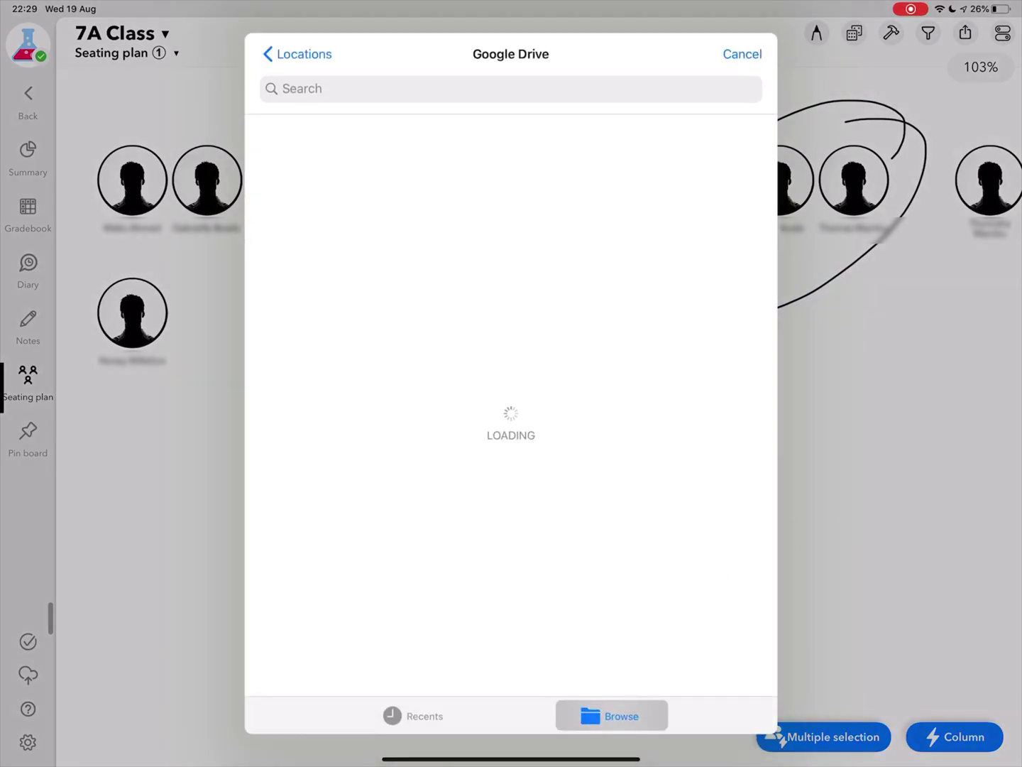
left_click(298, 54)
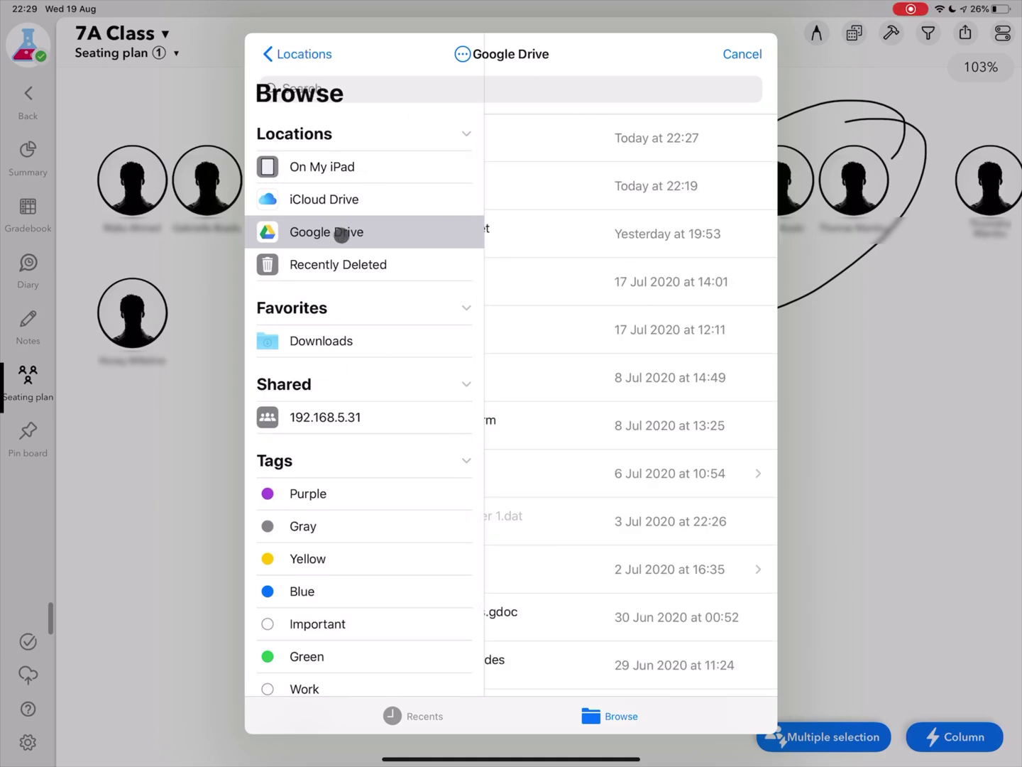
left_click(373, 236)
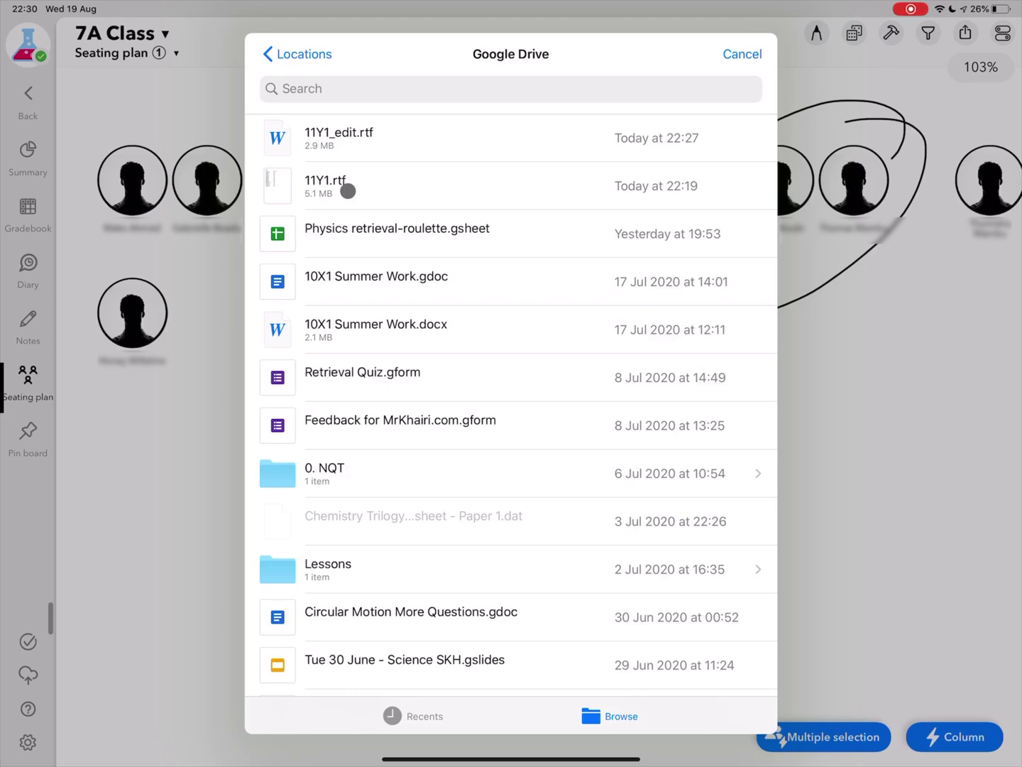
- Import the student photos from 11Y1.rtf and scroll through the photo strip
left_click(348, 190)
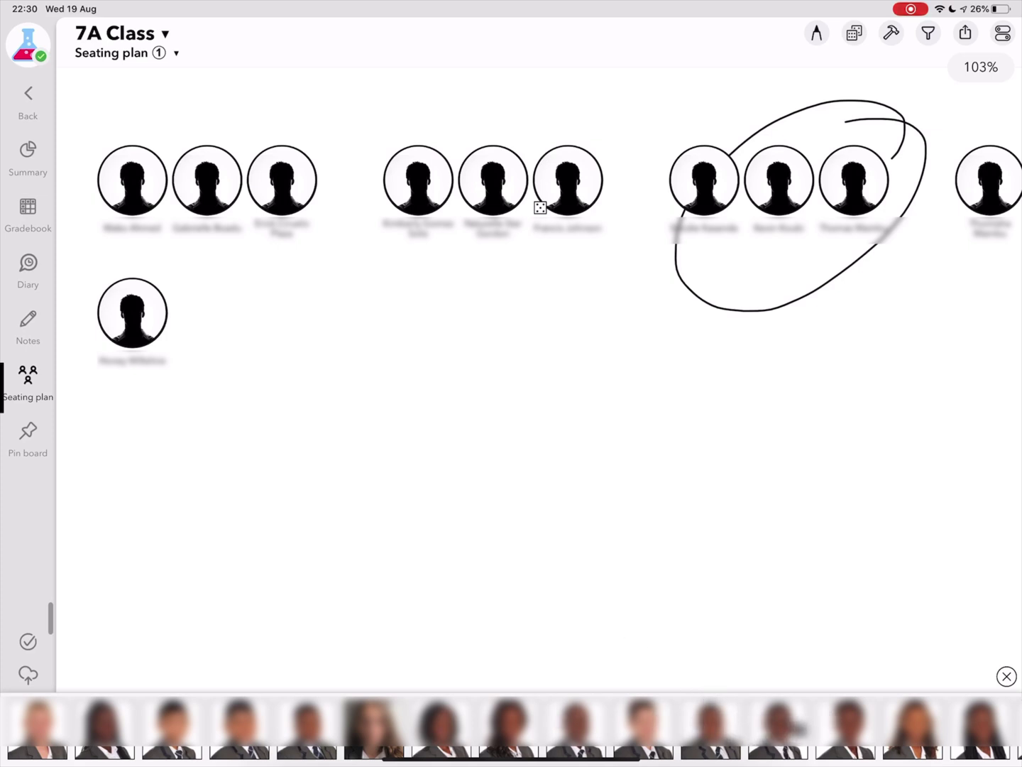
scroll(511, 731, "right", 5)
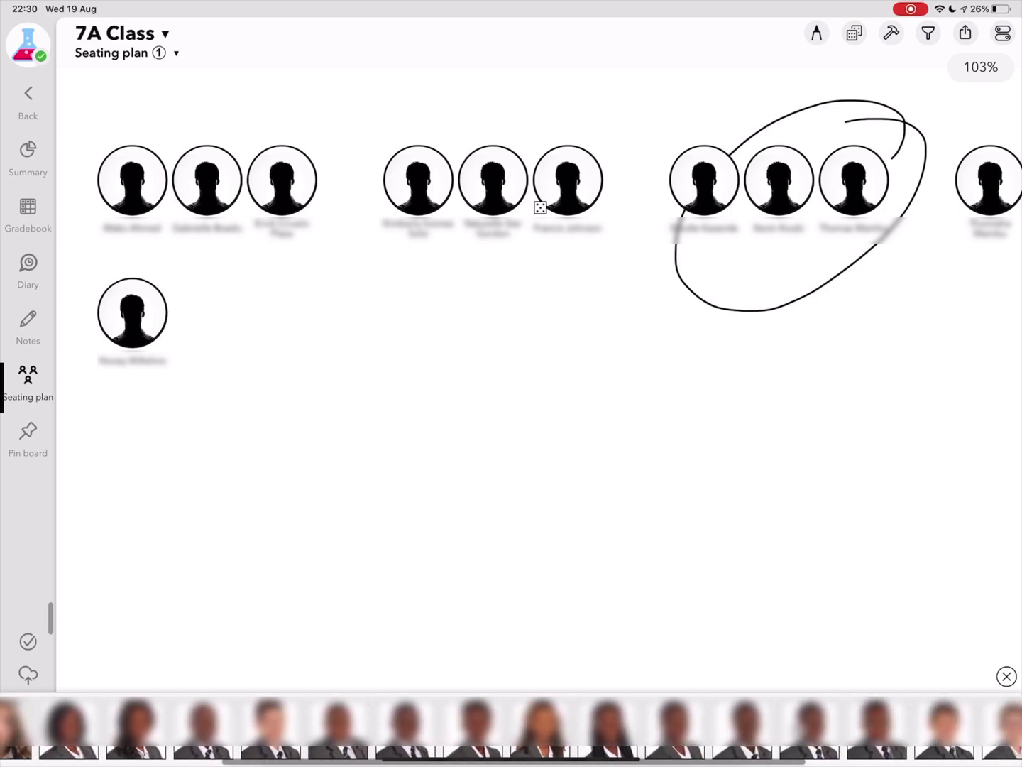
scroll(511, 729, "right", 3)
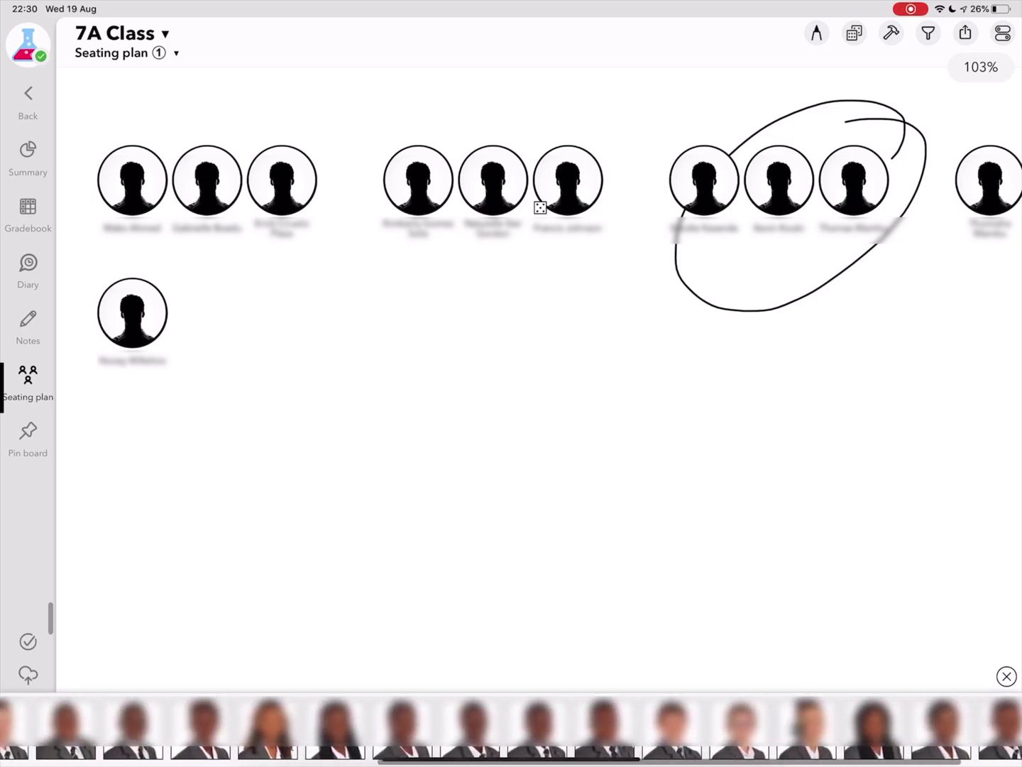
scroll(511, 730, "right", 3)
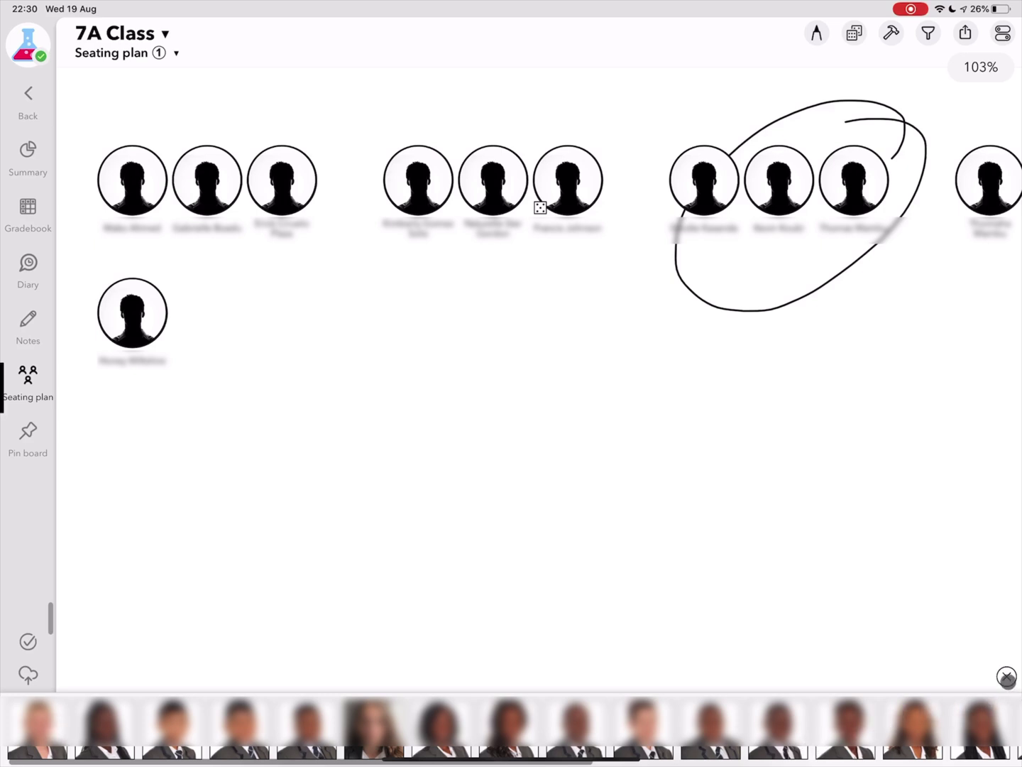
- Close the photo strip, then drag photos onto two top-row students and the lone second-row student
left_click(1006, 677)
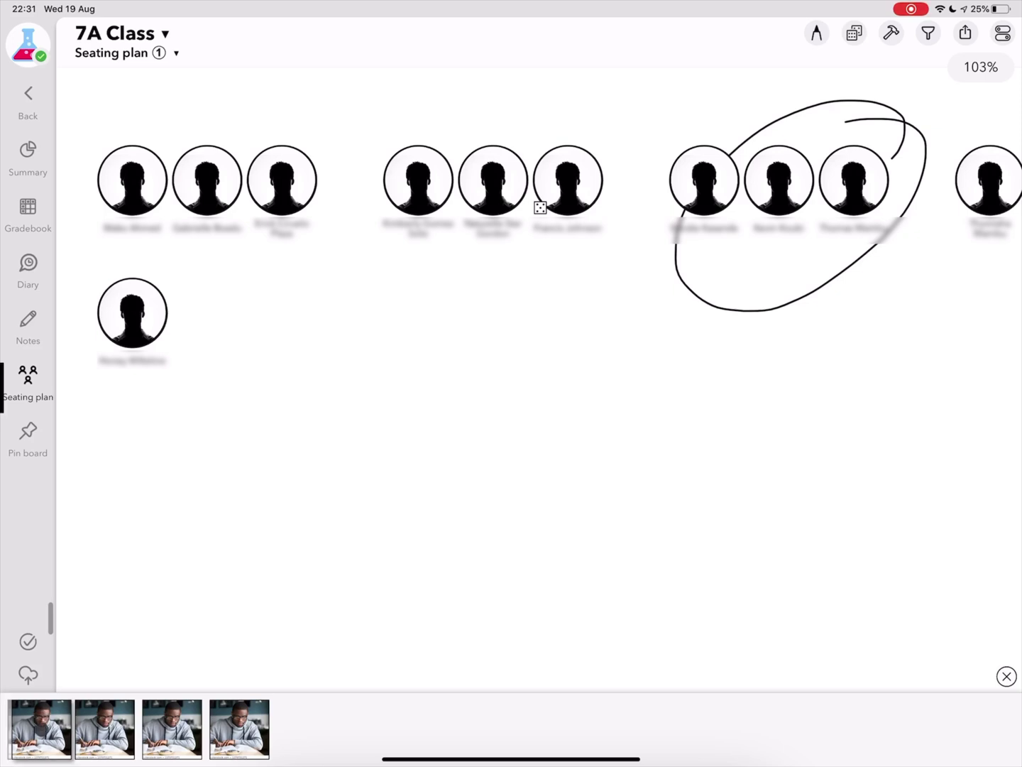
left_click_drag(41, 725, 135, 182)
left_click_drag(106, 721, 132, 313)
left_click_drag(175, 721, 203, 189)
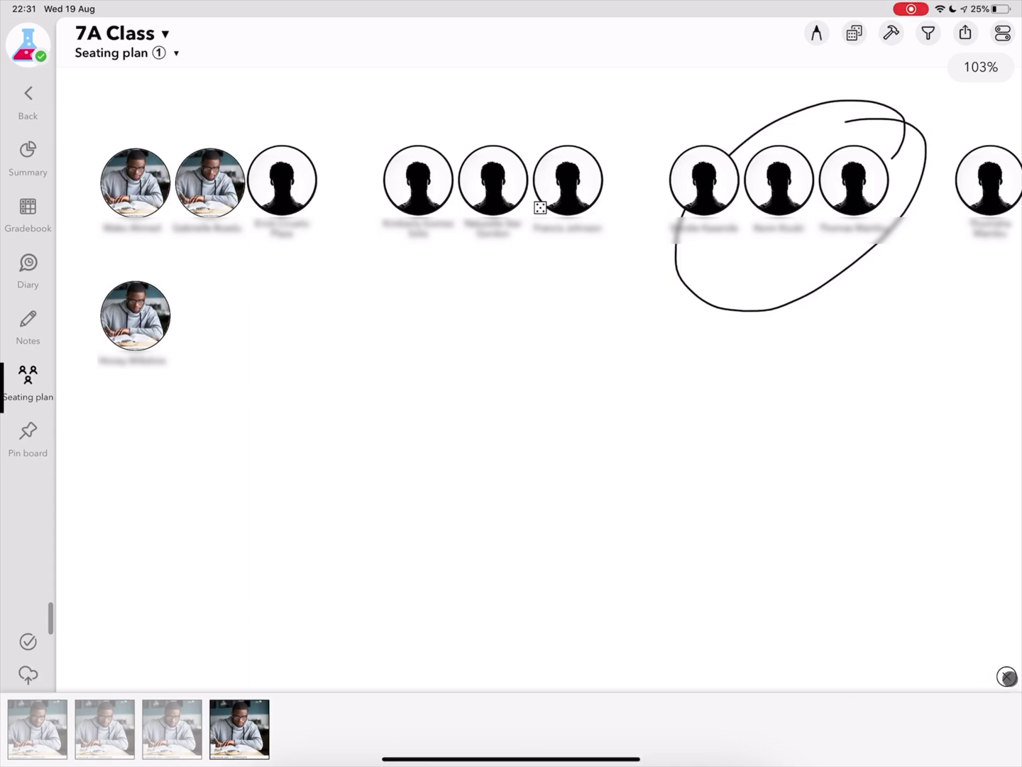
- Close the imported photo strip and reopen the seating plan Tools list with its photo import options
left_click(1006, 677)
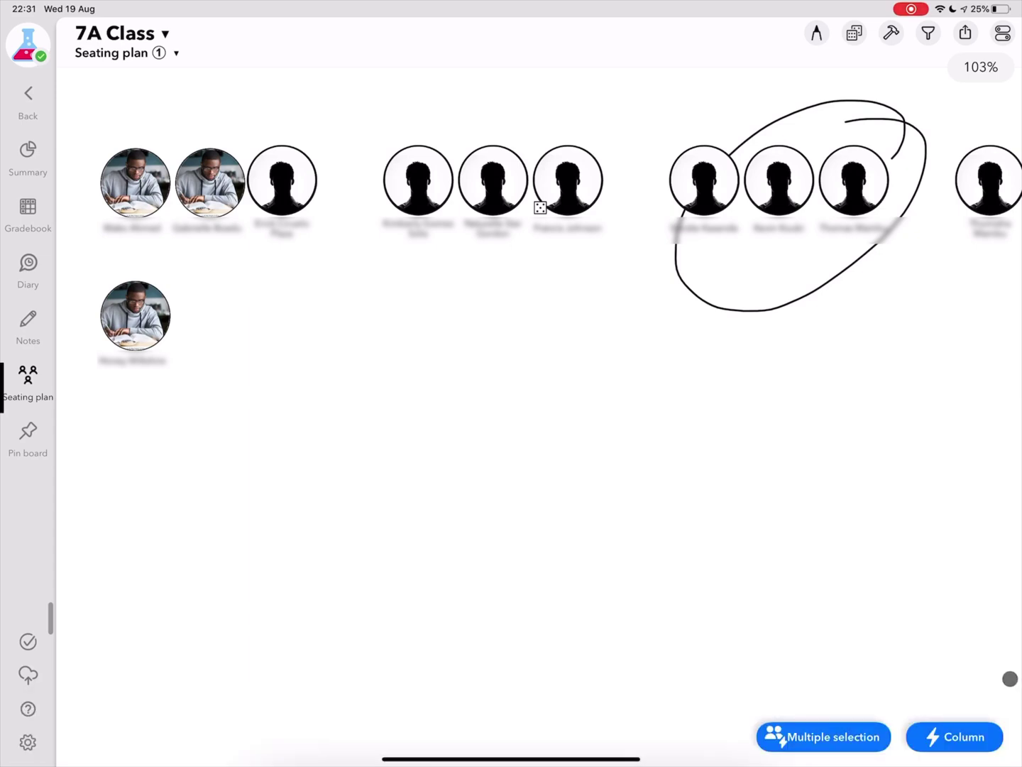
left_click(891, 32)
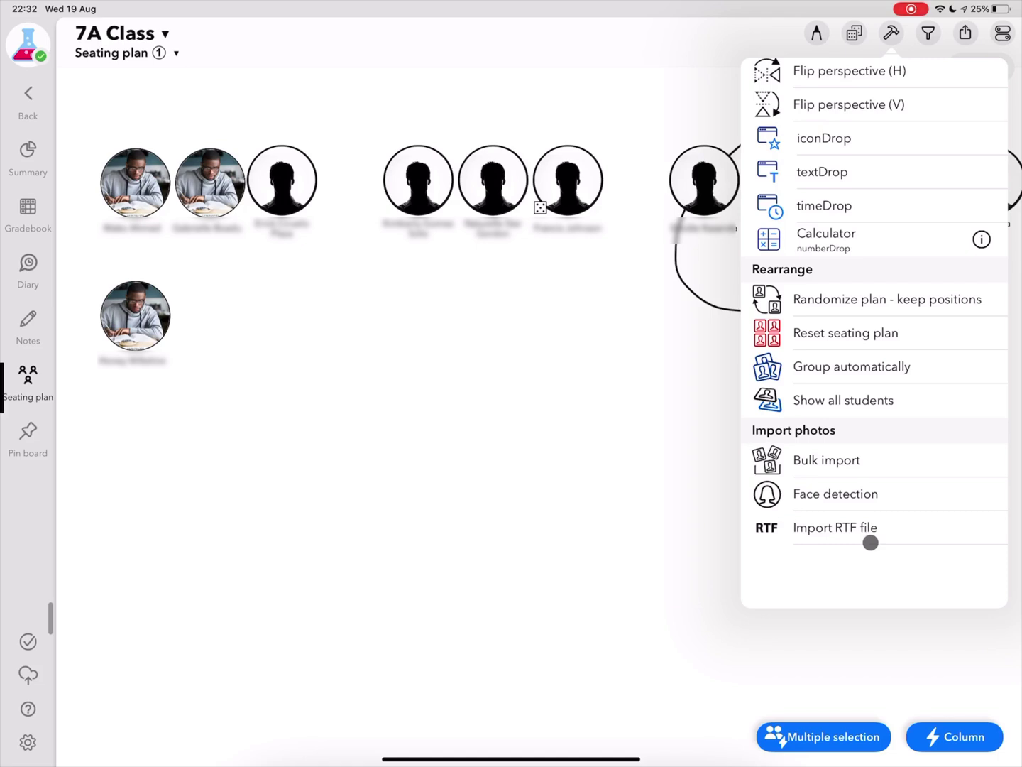